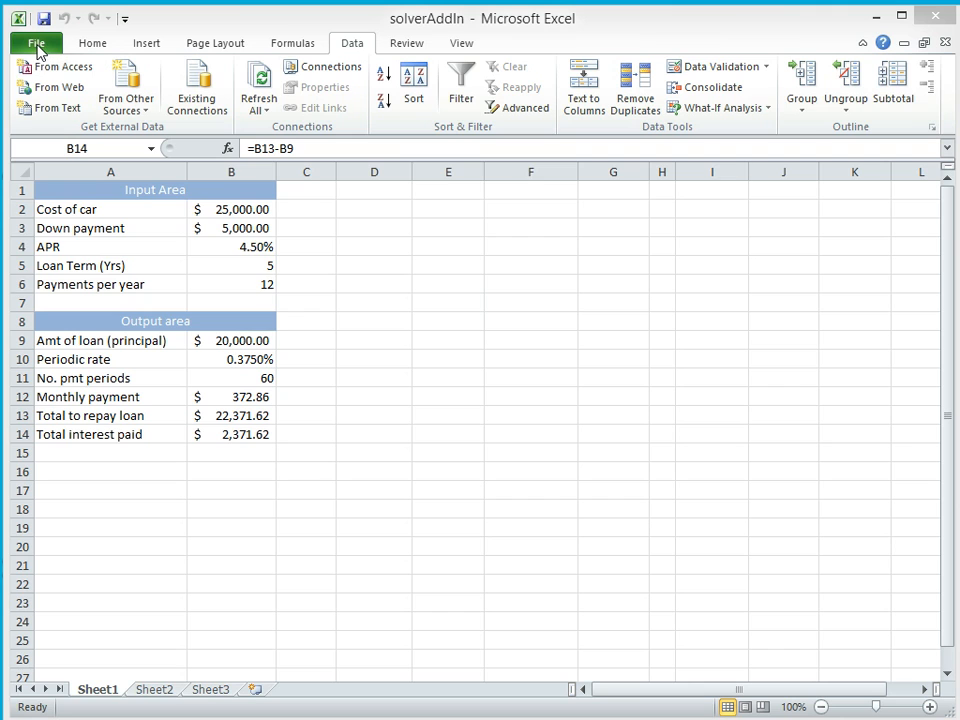
# - Enable the Solver Add-in through the Excel Add-ins manager in the program options
pyautogui.click(37, 46)
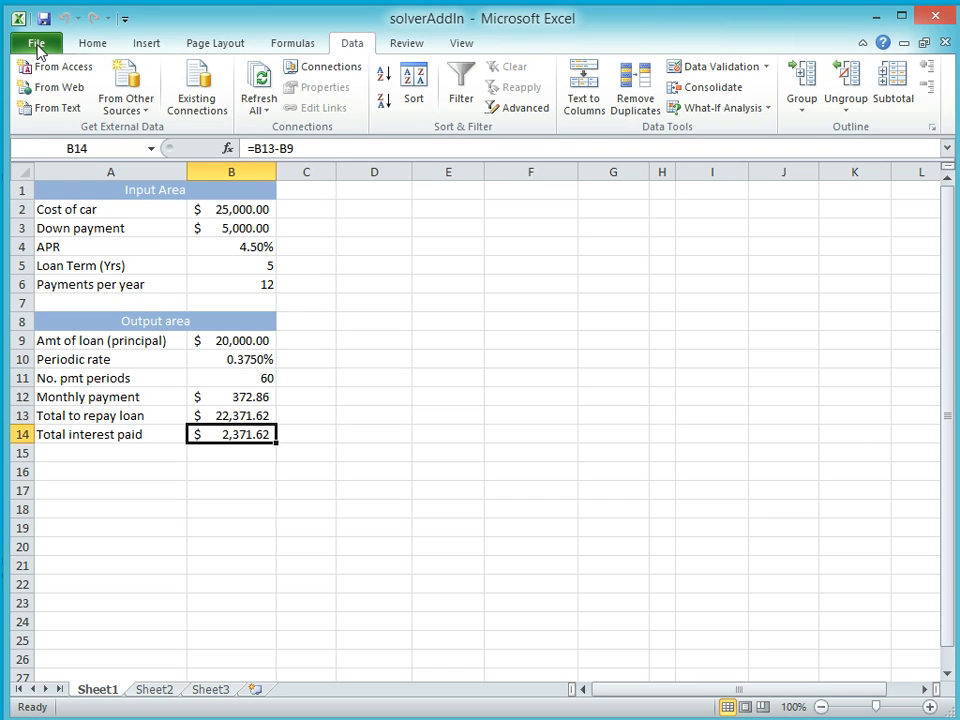
pyautogui.click(37, 46)
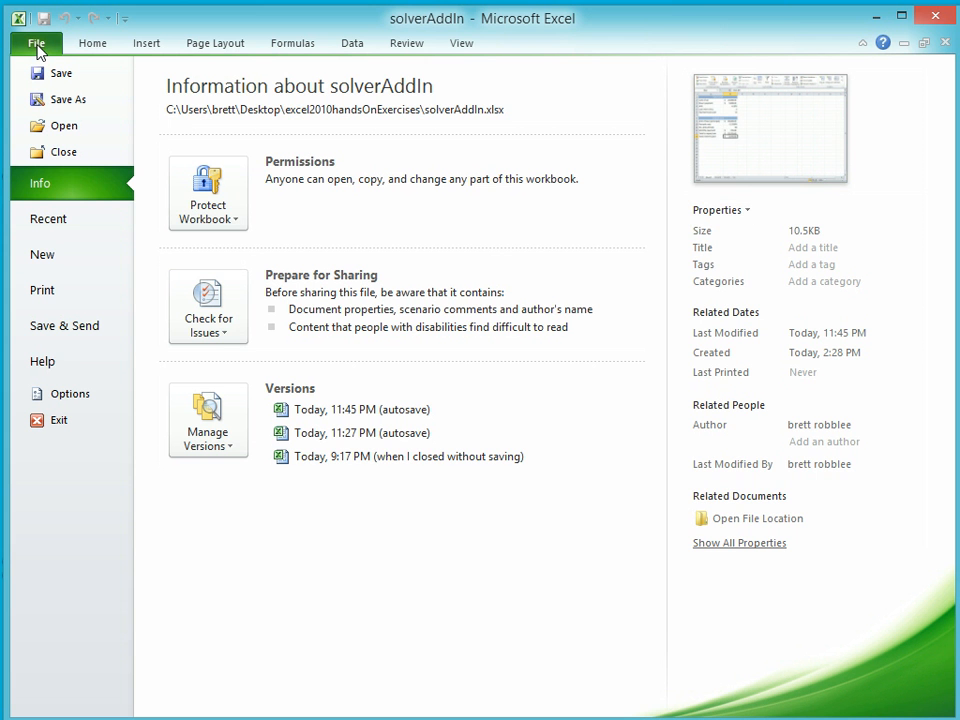
pyautogui.click(73, 395)
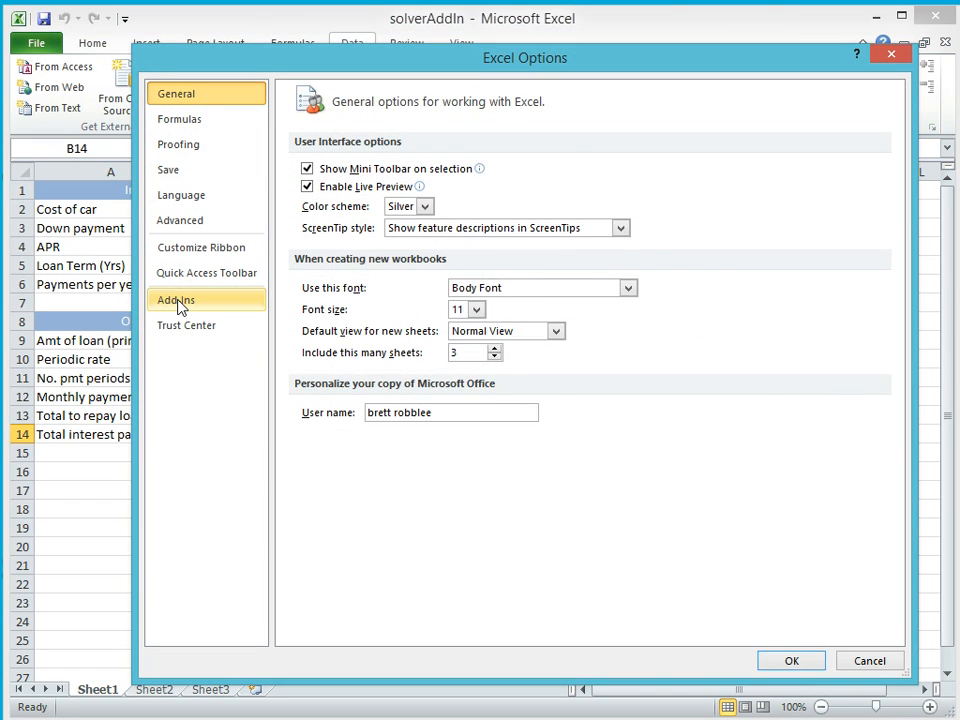
pyautogui.click(178, 302)
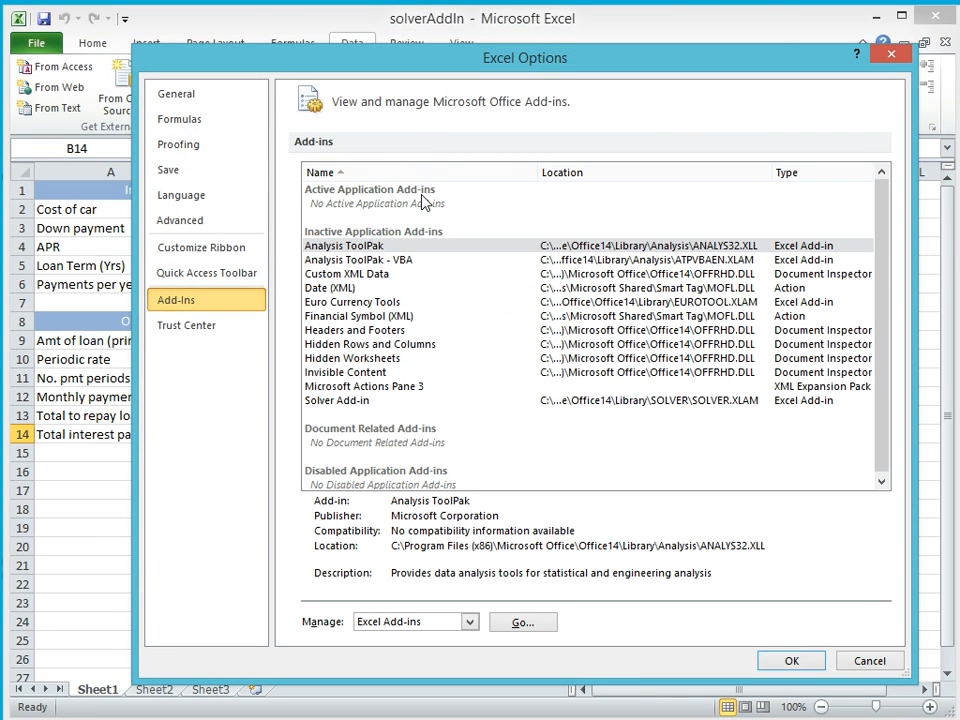
pyautogui.click(324, 402)
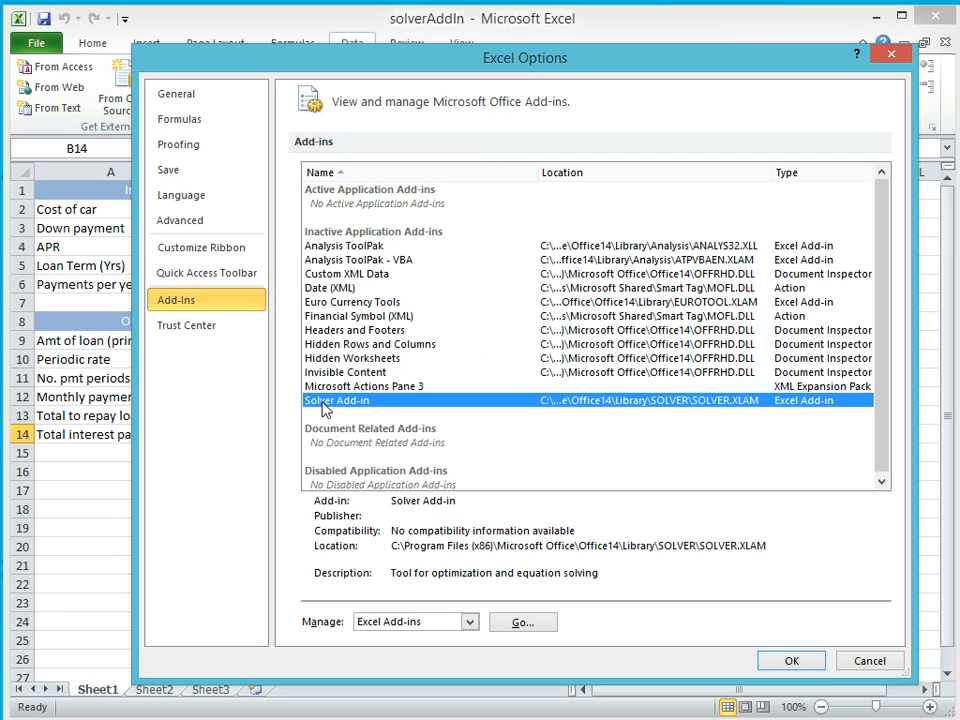
pyautogui.click(523, 622)
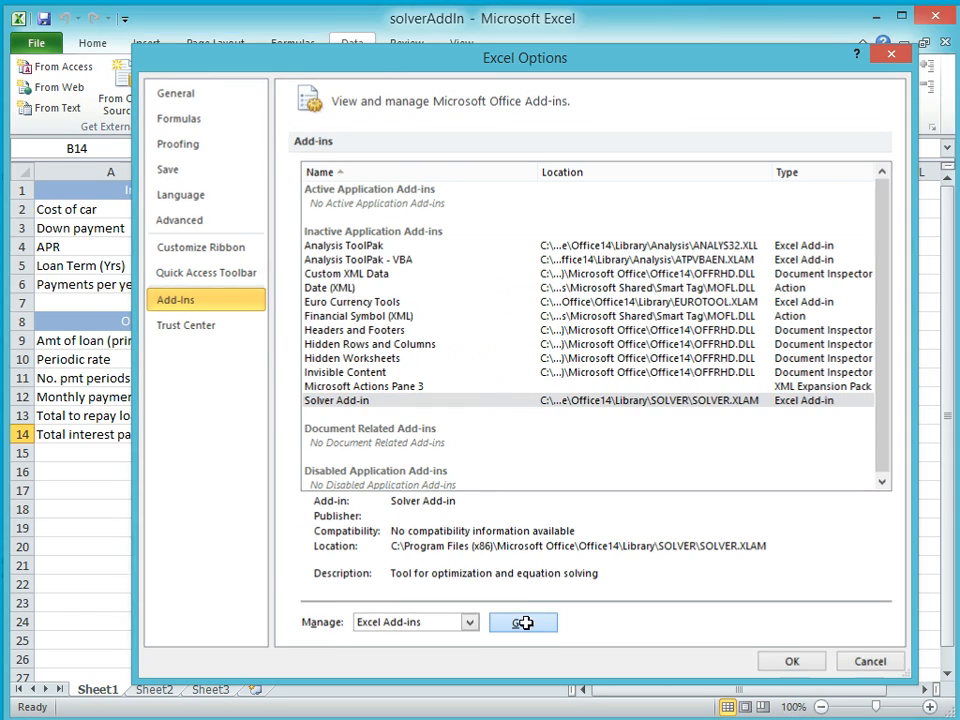
pyautogui.click(504, 288)
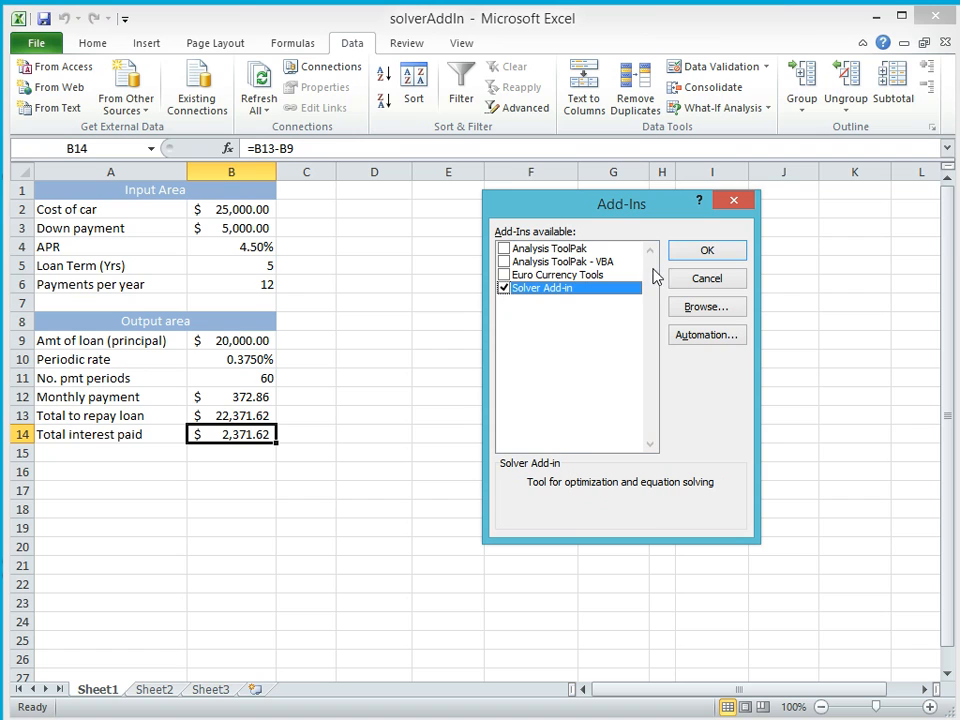
pyautogui.click(707, 251)
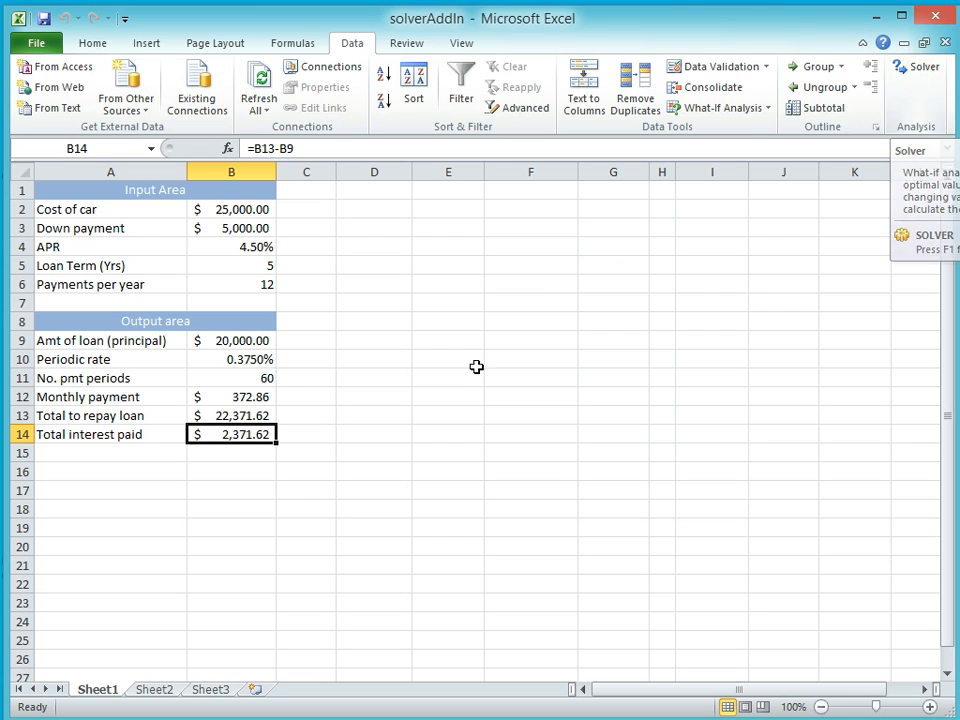
# - Open Solver from the monthly payment cell B12 and reset all its options and cell selections
pyautogui.click(217, 397)
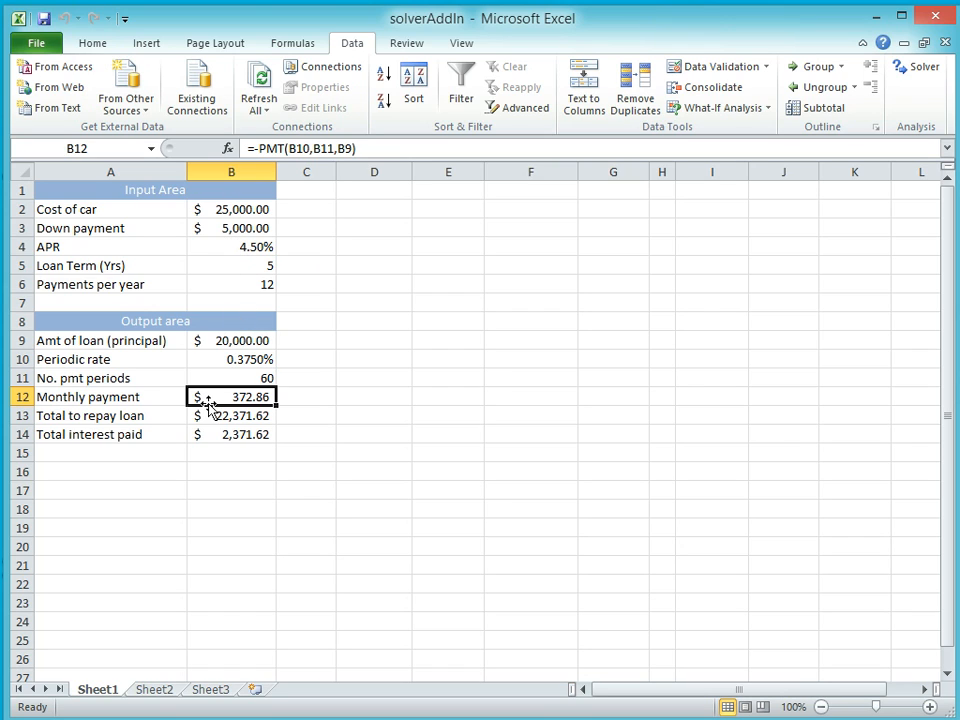
pyautogui.click(924, 68)
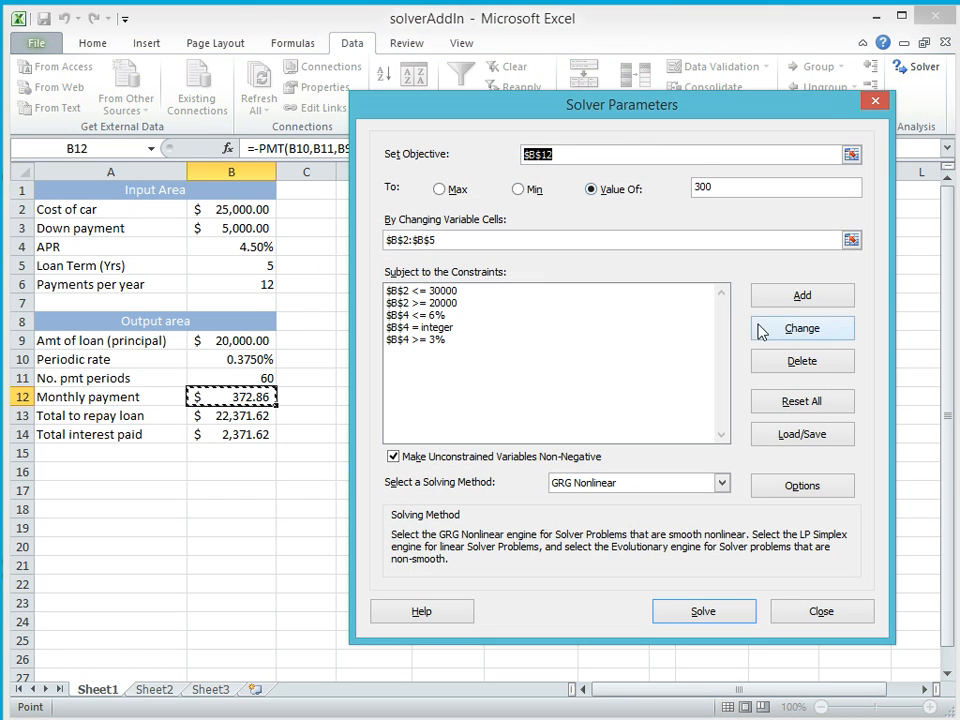
pyautogui.click(804, 402)
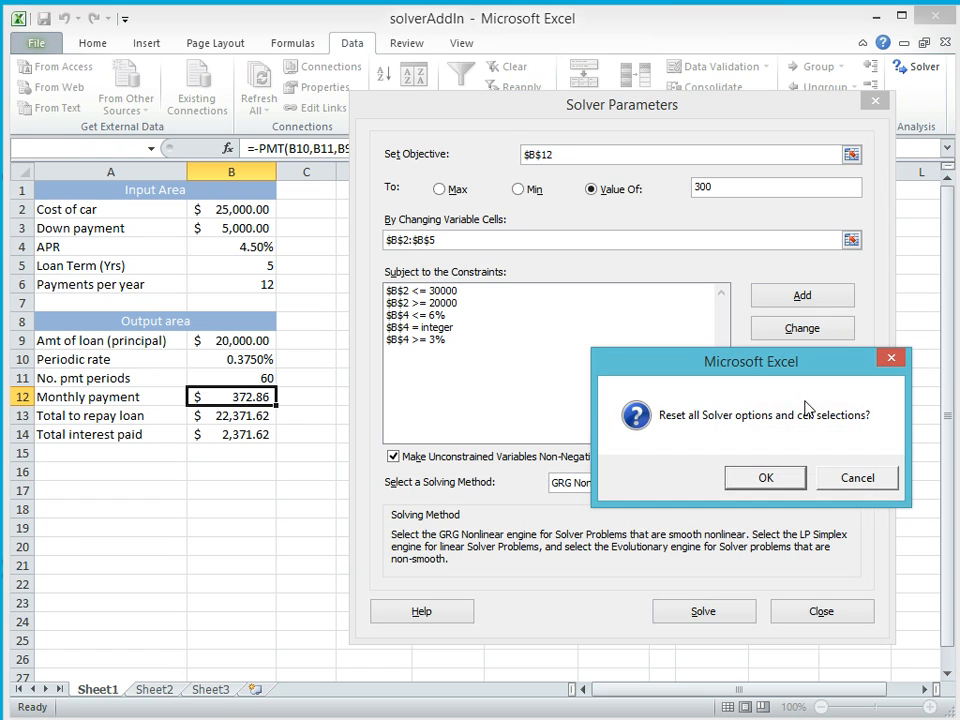
pyautogui.click(740, 480)
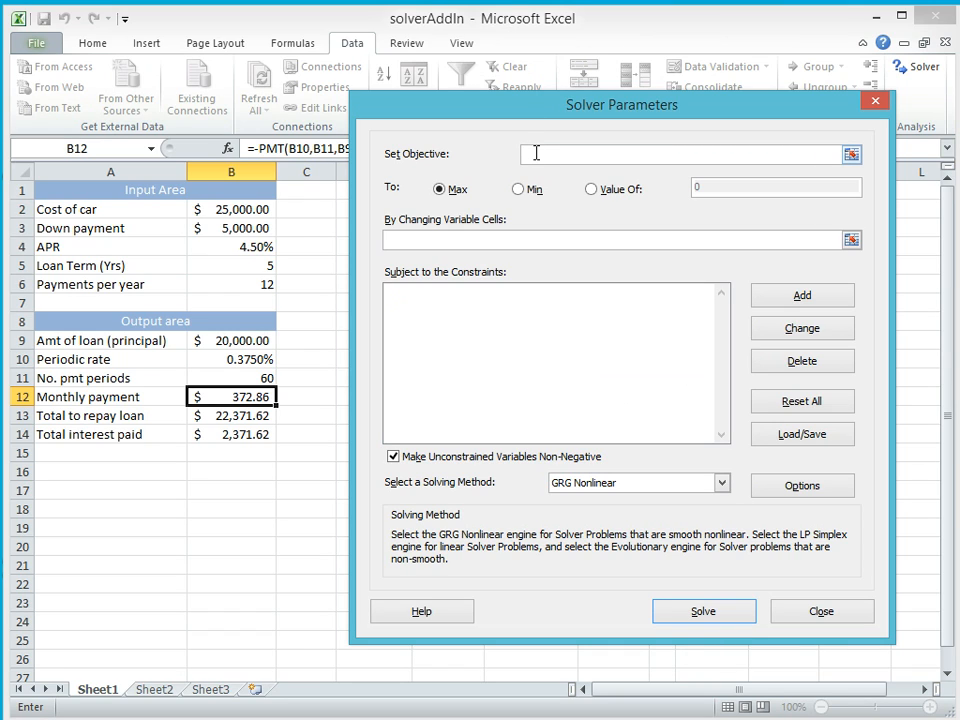
# - Set the Solver objective to the monthly payment in B12 with a target value of 300
pyautogui.click(245, 397)
pyautogui.click(594, 194)
pyautogui.click(712, 187)
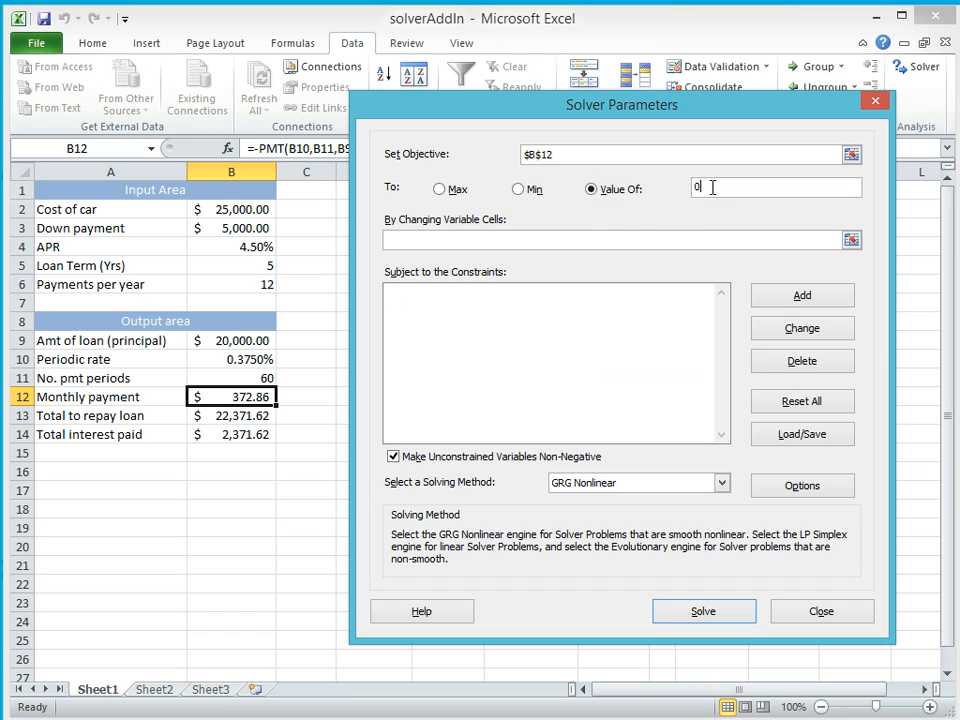
pyautogui.write('300')
# - Specify B2:B5, from cost of car through loan term, as the Solver's changing variable cells
pyautogui.click(851, 239)
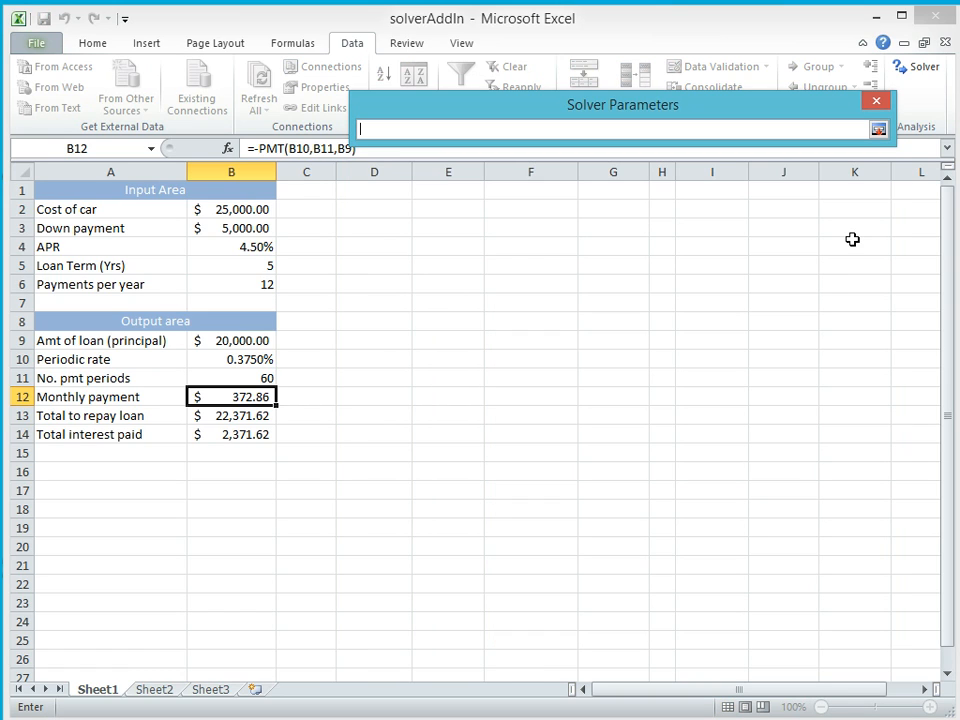
pyautogui.click(232, 211)
pyautogui.moveTo(232, 213); pyautogui.dragTo(231, 260)
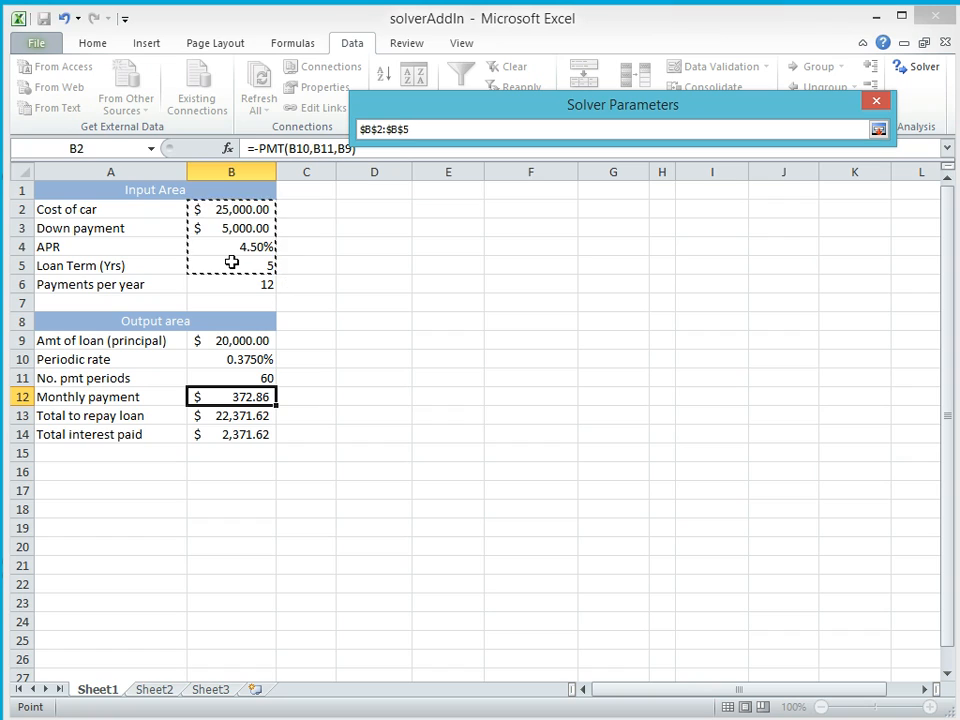
pyautogui.click(878, 130)
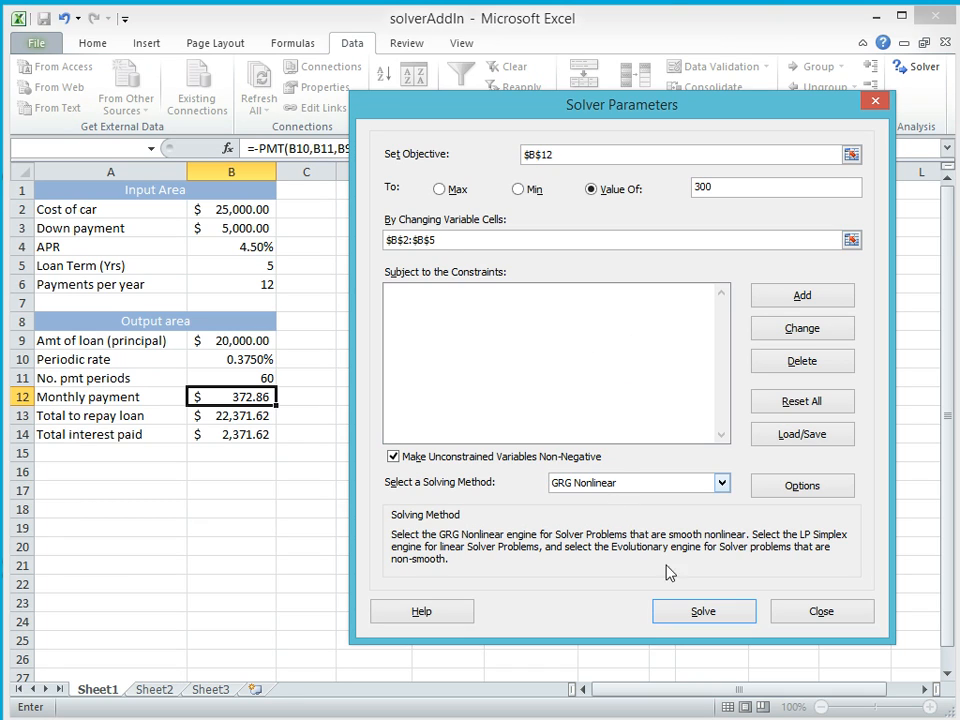
# - Solve the model, restore the original values while generating an Answer report, and open the report sheet
pyautogui.click(703, 612)
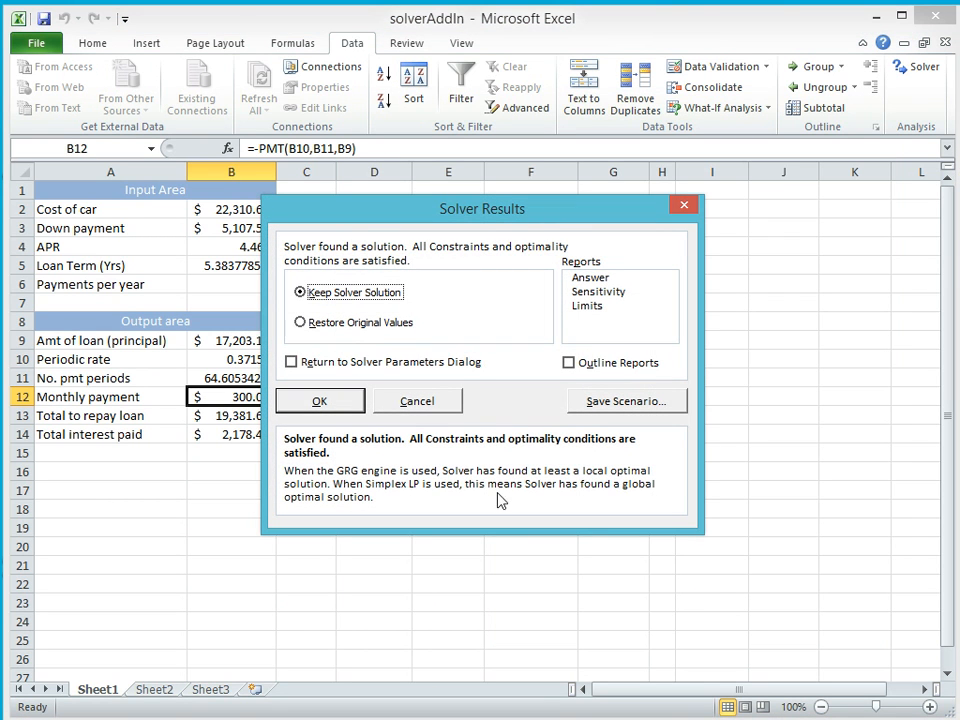
pyautogui.moveTo(491, 214); pyautogui.dragTo(615, 257)
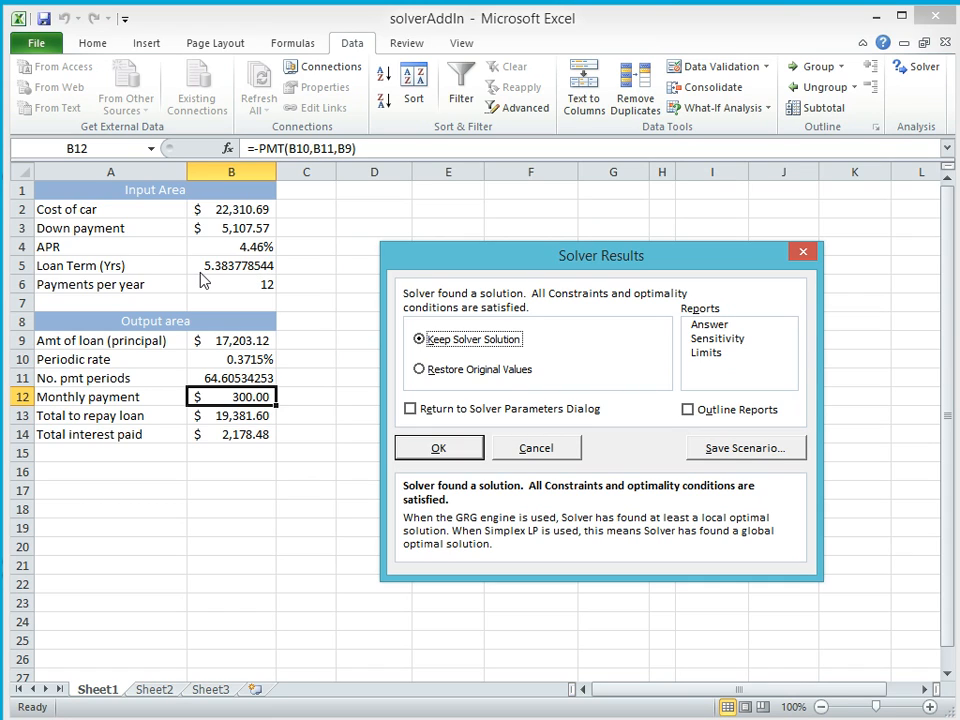
pyautogui.click(420, 370)
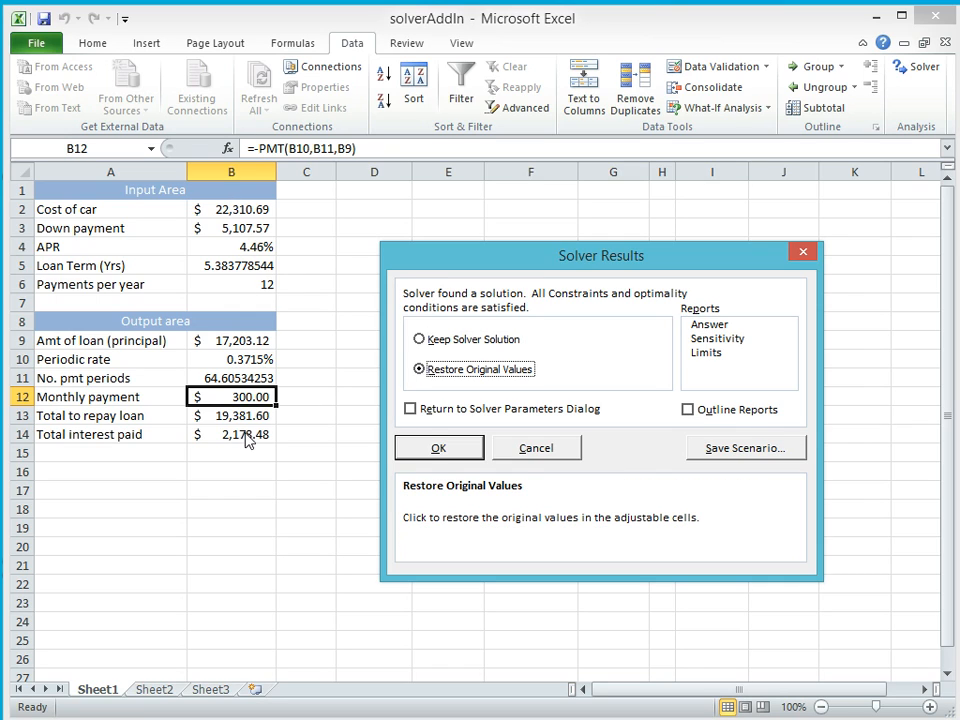
pyautogui.click(708, 327)
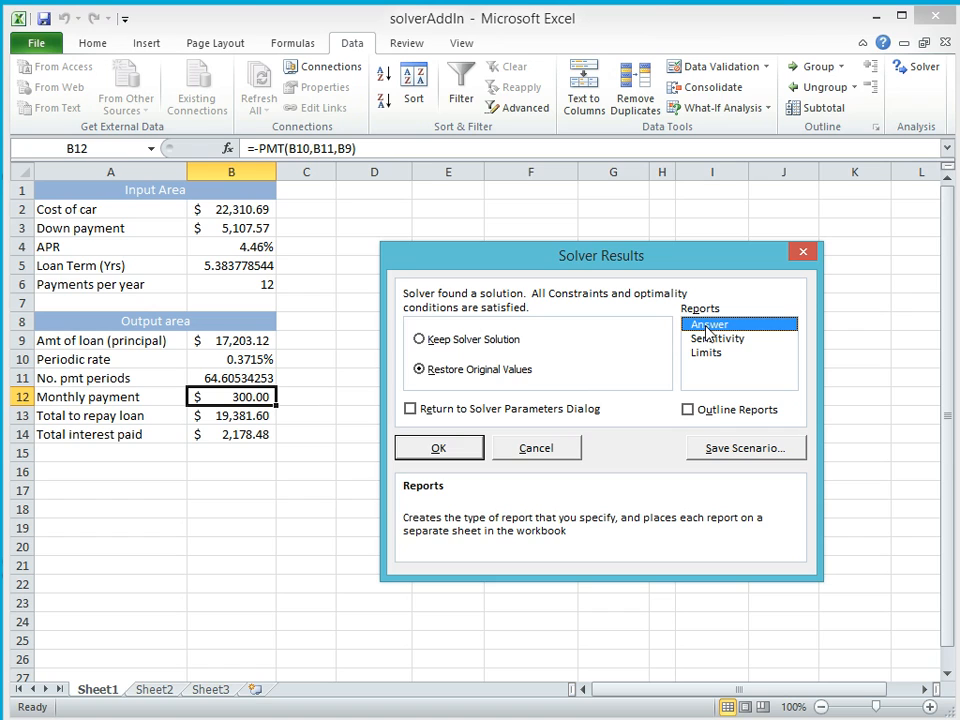
pyautogui.click(445, 450)
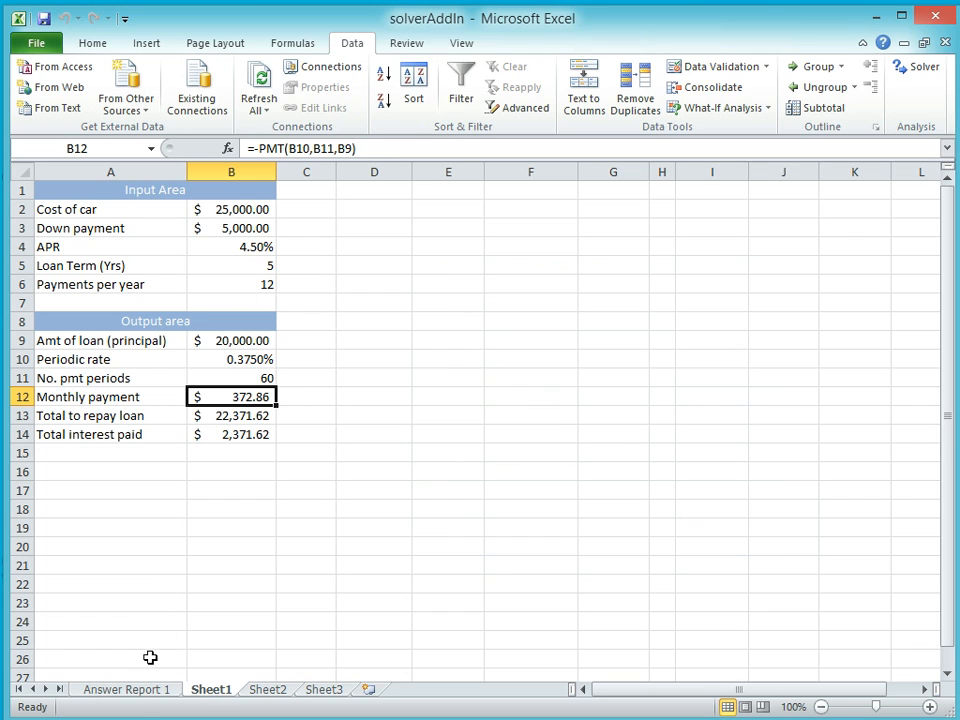
pyautogui.click(128, 689)
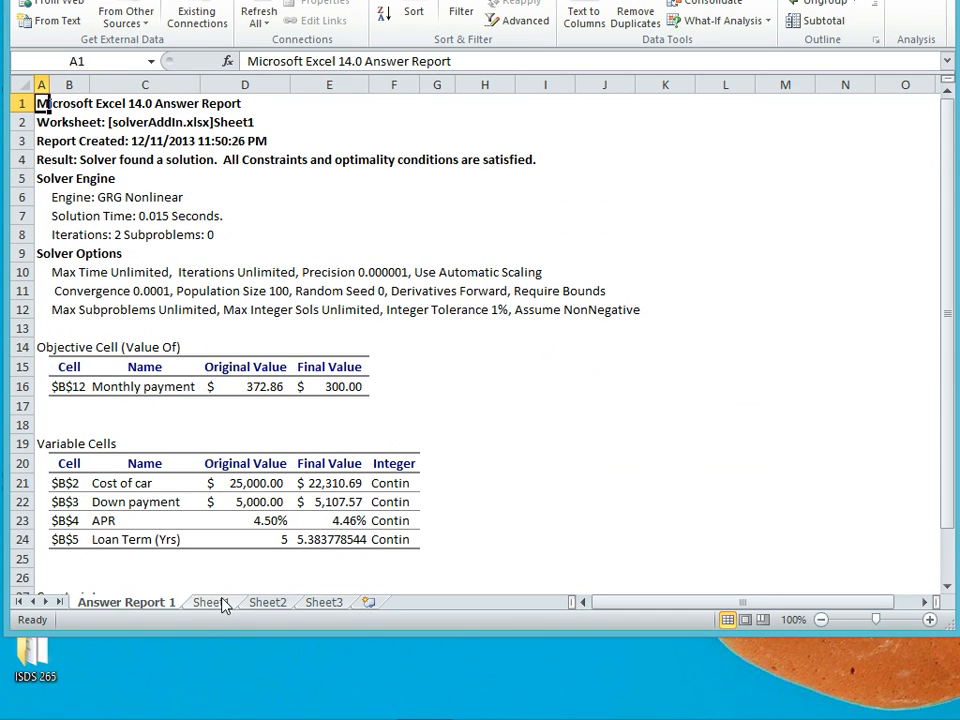
# - Reopen Solver on Sheet1 and add a constraint requiring the loan term in B5 to be an integer
pyautogui.click(220, 690)
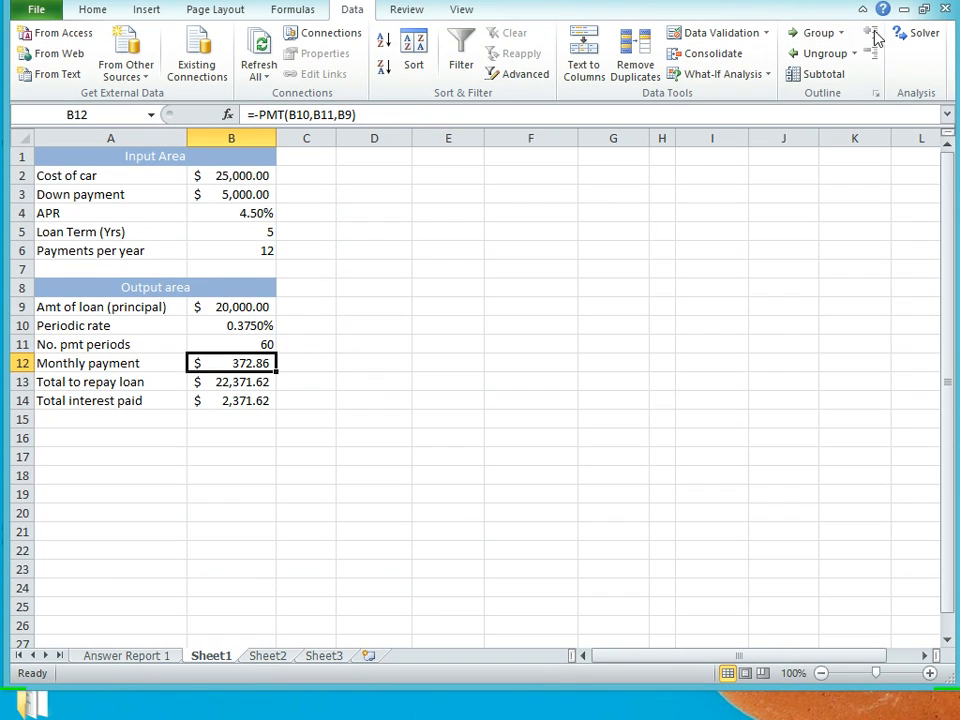
pyautogui.click(912, 36)
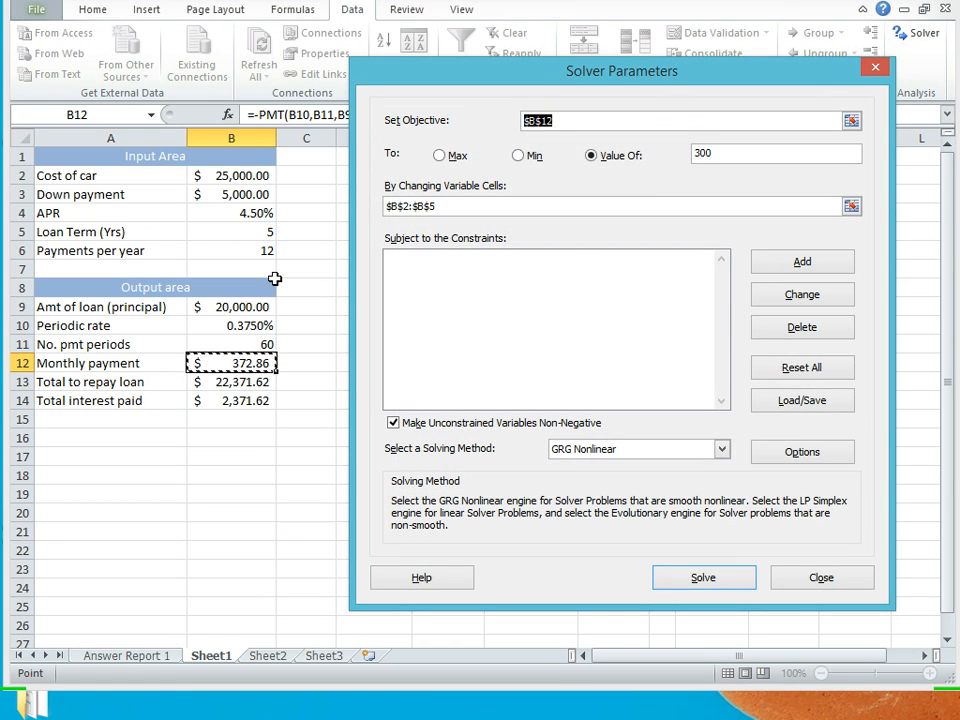
pyautogui.click(253, 232)
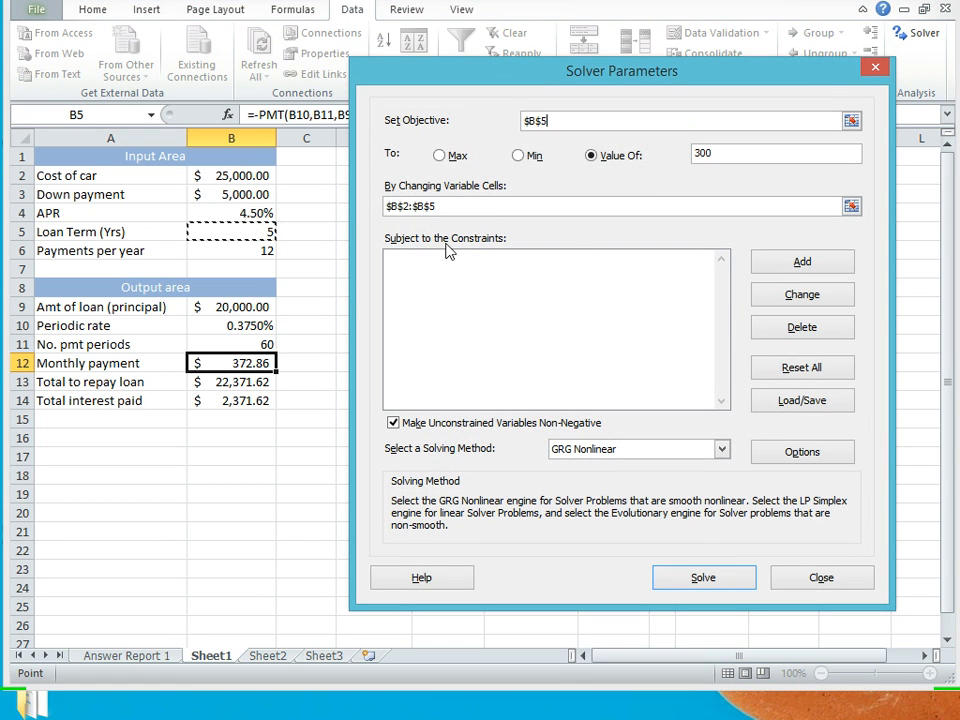
pyautogui.click(803, 263)
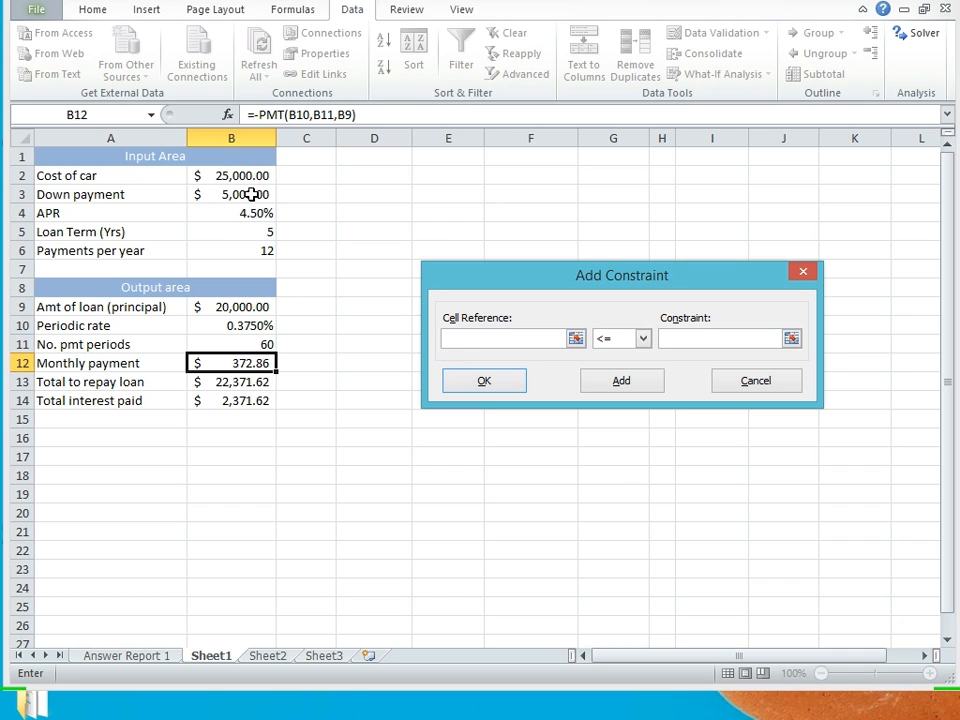
pyautogui.click(249, 234)
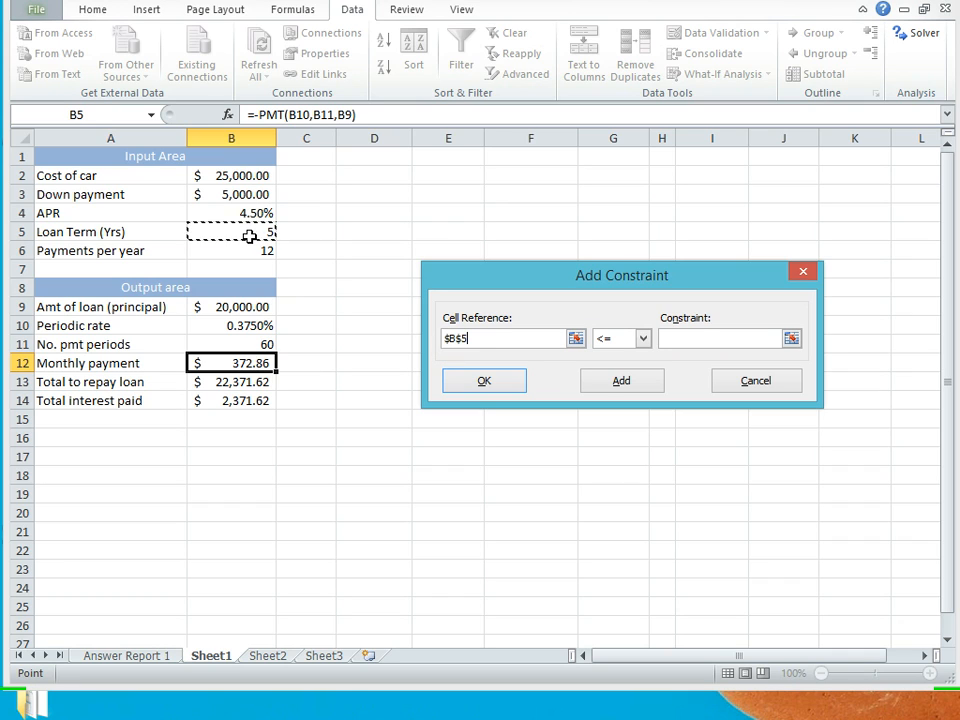
pyautogui.click(645, 340)
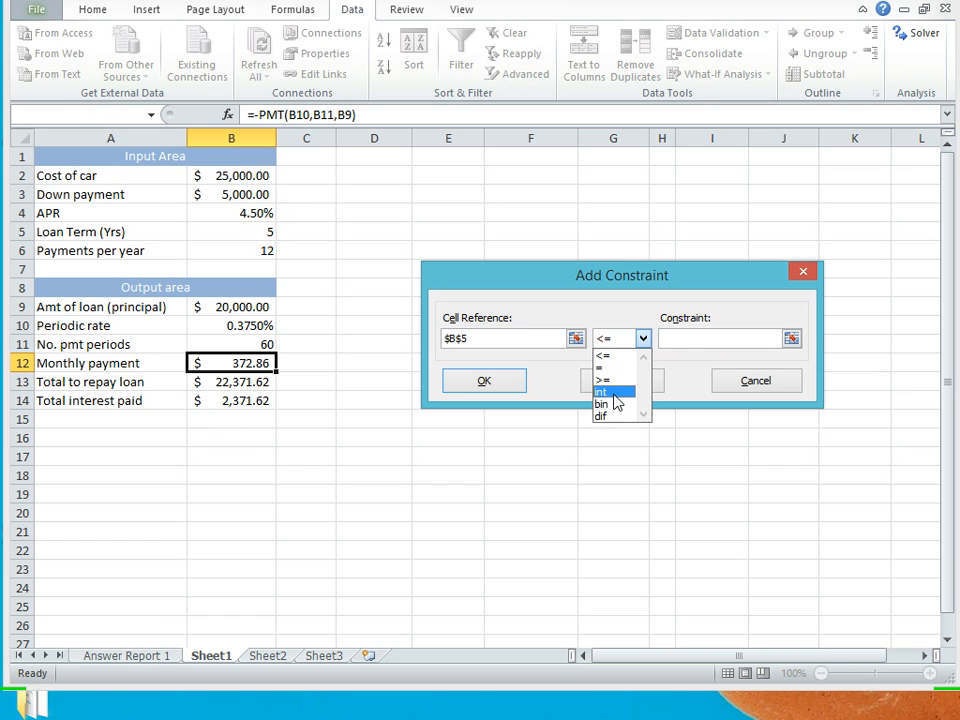
pyautogui.click(617, 399)
pyautogui.click(484, 386)
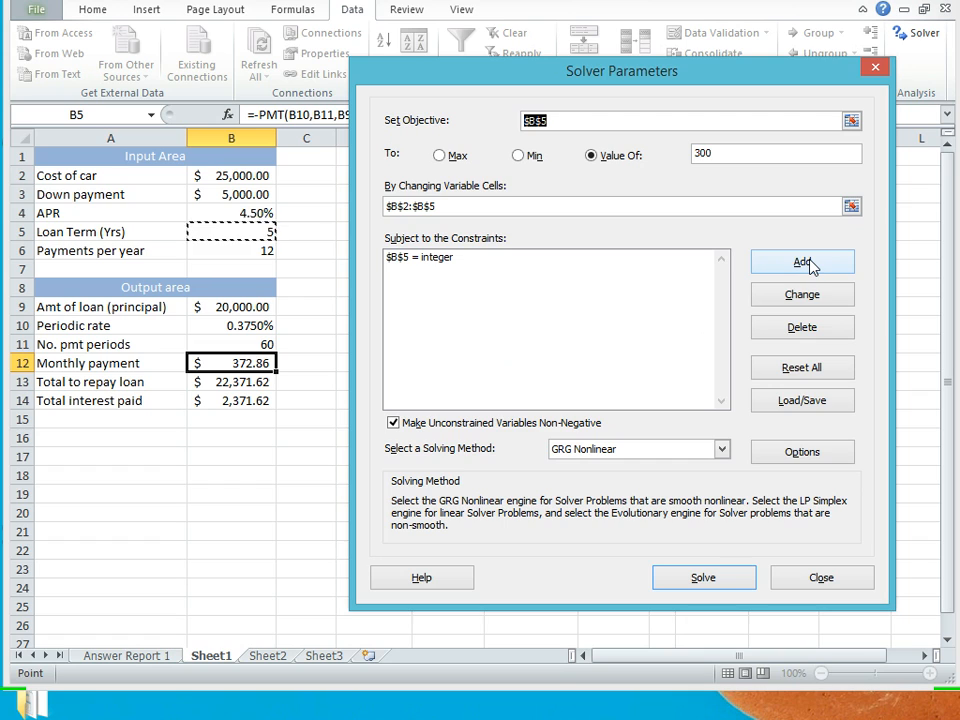
# - Add a Solver constraint limiting the loan term in B5 to <= 6
pyautogui.click(808, 262)
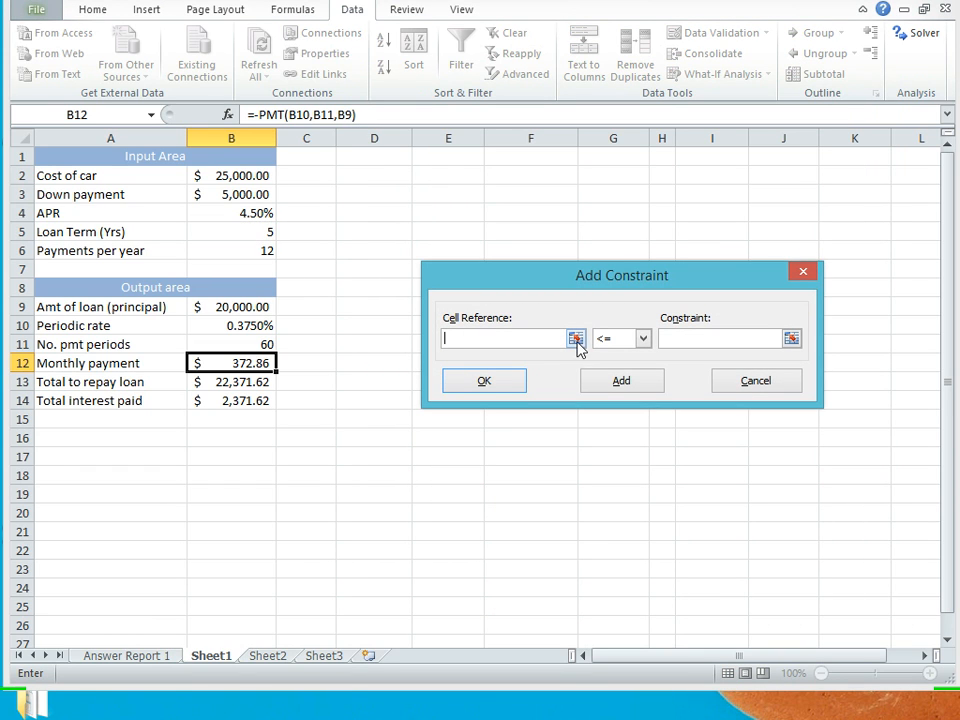
pyautogui.click(253, 229)
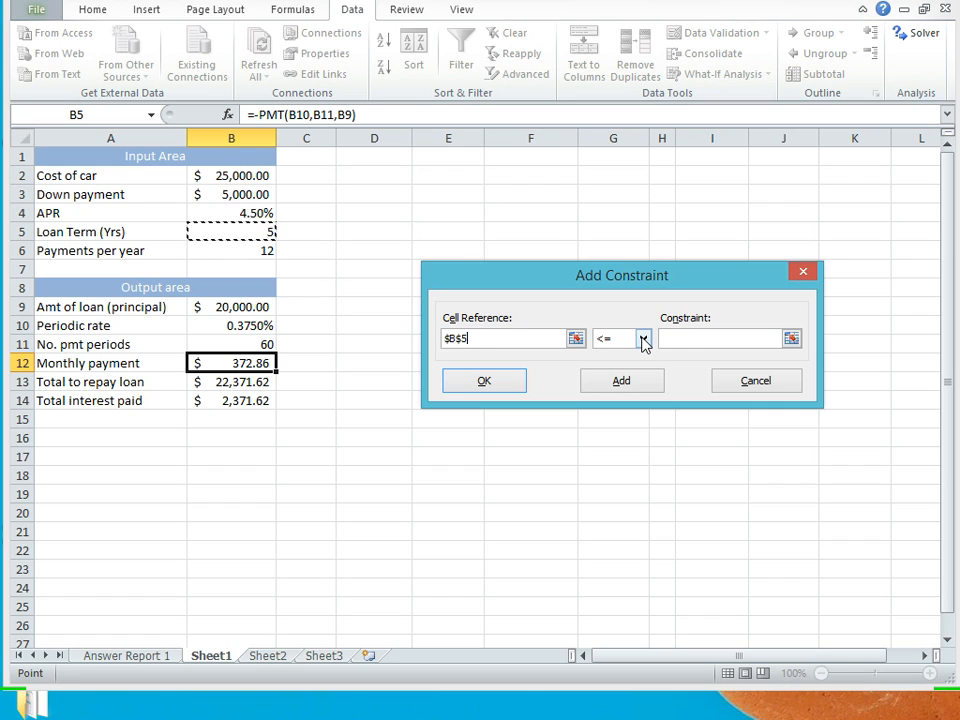
pyautogui.click(678, 338)
pyautogui.write('6')
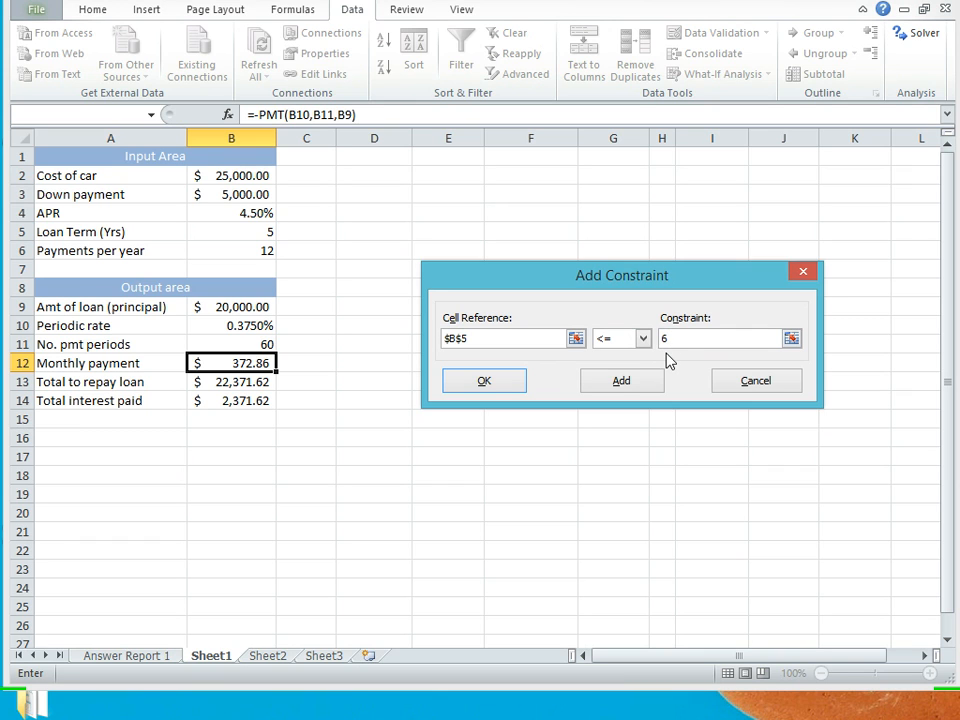
pyautogui.click(484, 381)
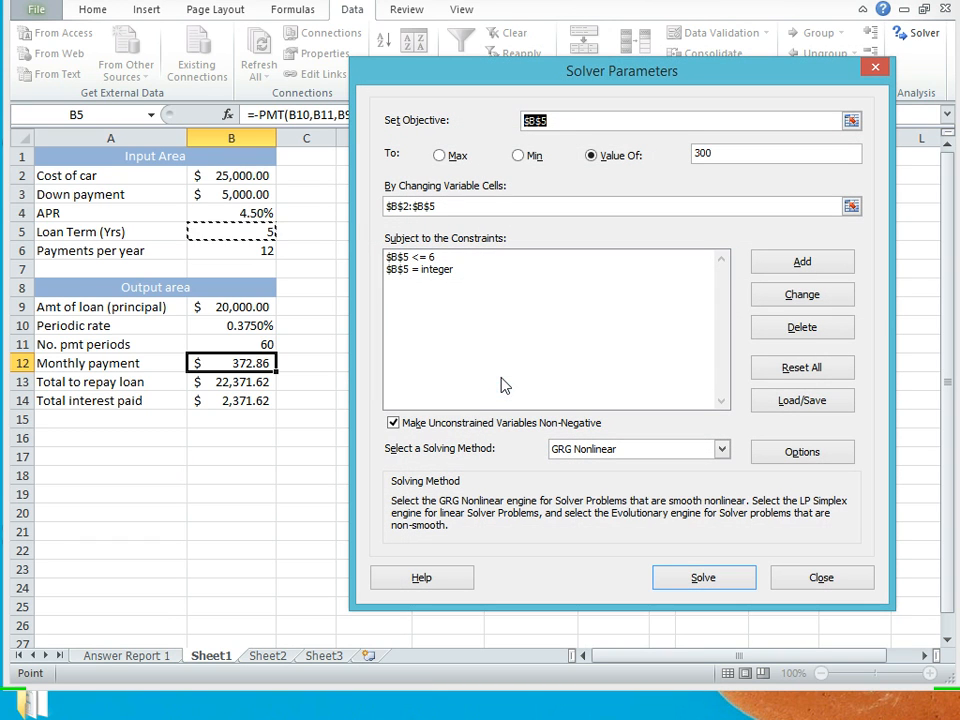
# - Add a Solver constraint requiring the loan term in B5 to be >= 3
pyautogui.click(800, 265)
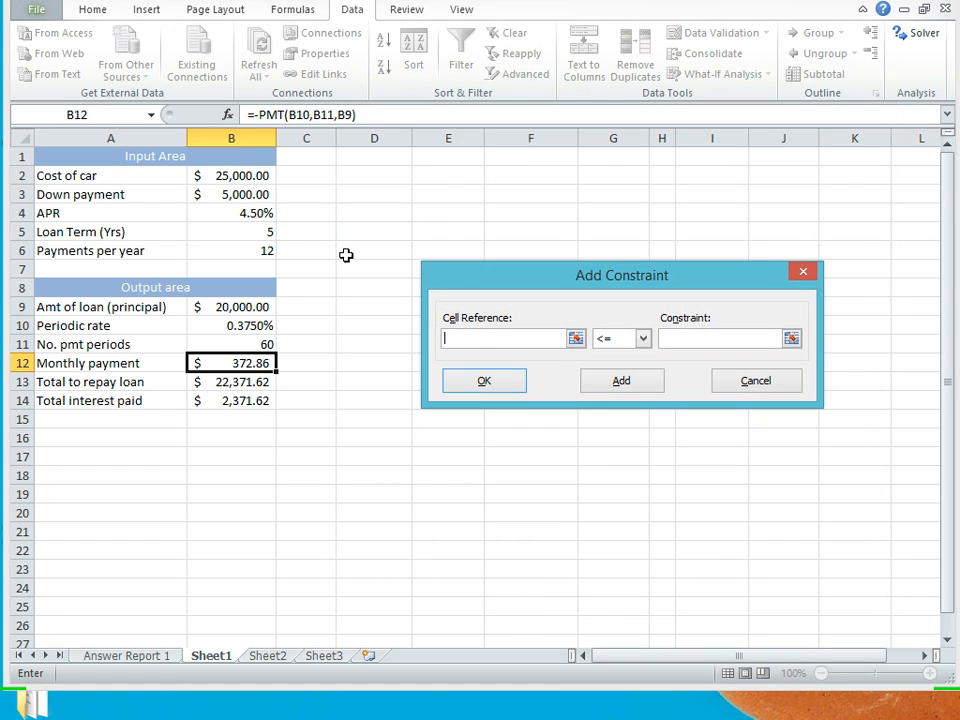
pyautogui.click(245, 232)
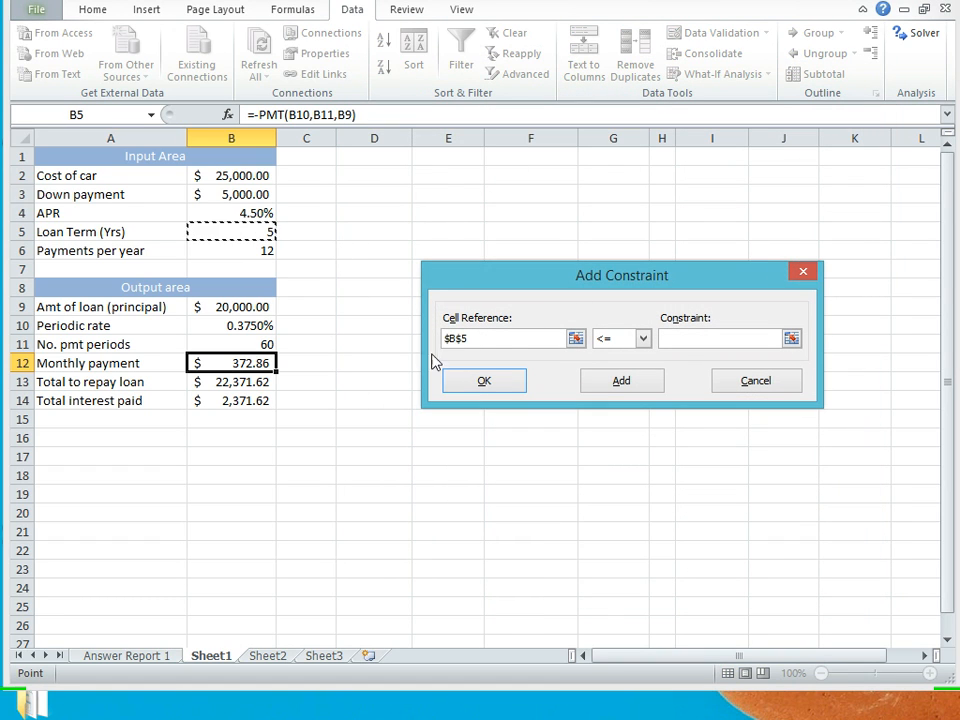
pyautogui.click(642, 338)
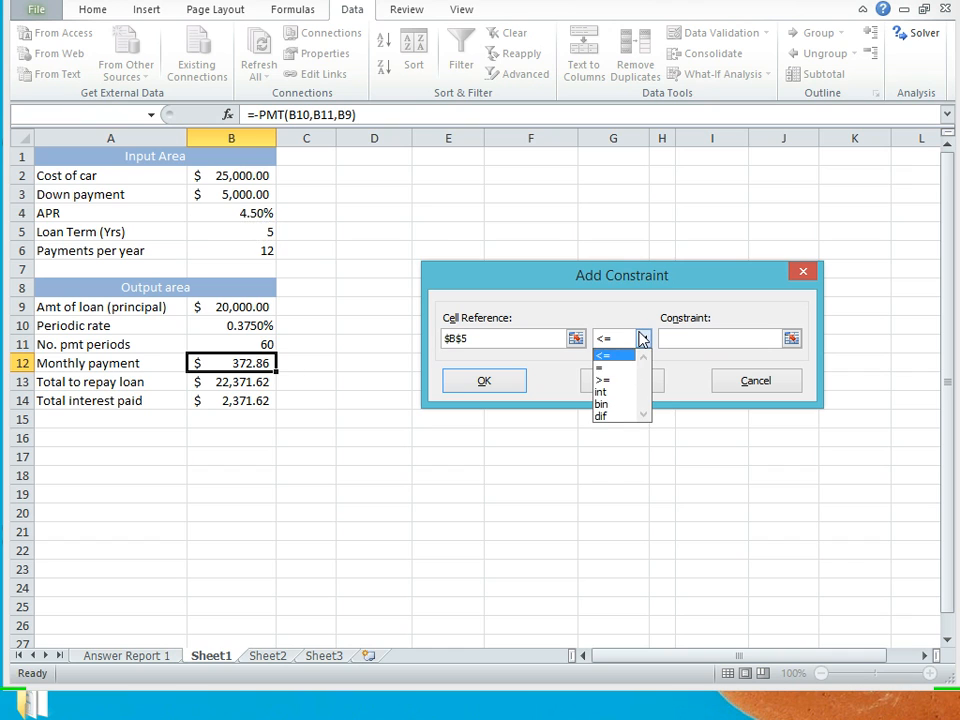
pyautogui.click(615, 385)
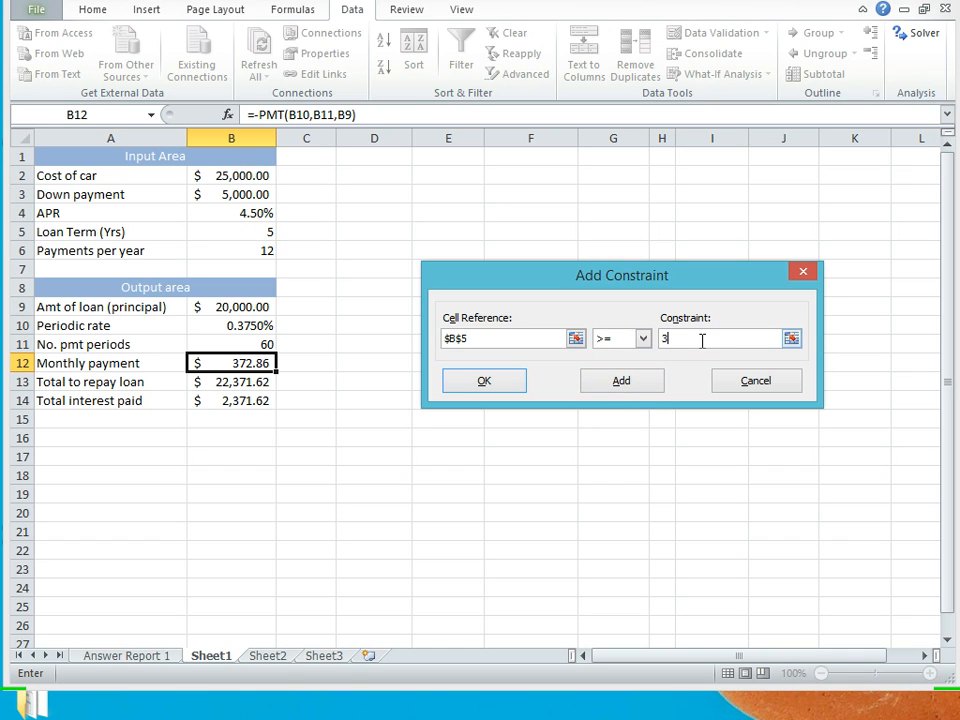
pyautogui.click(484, 381)
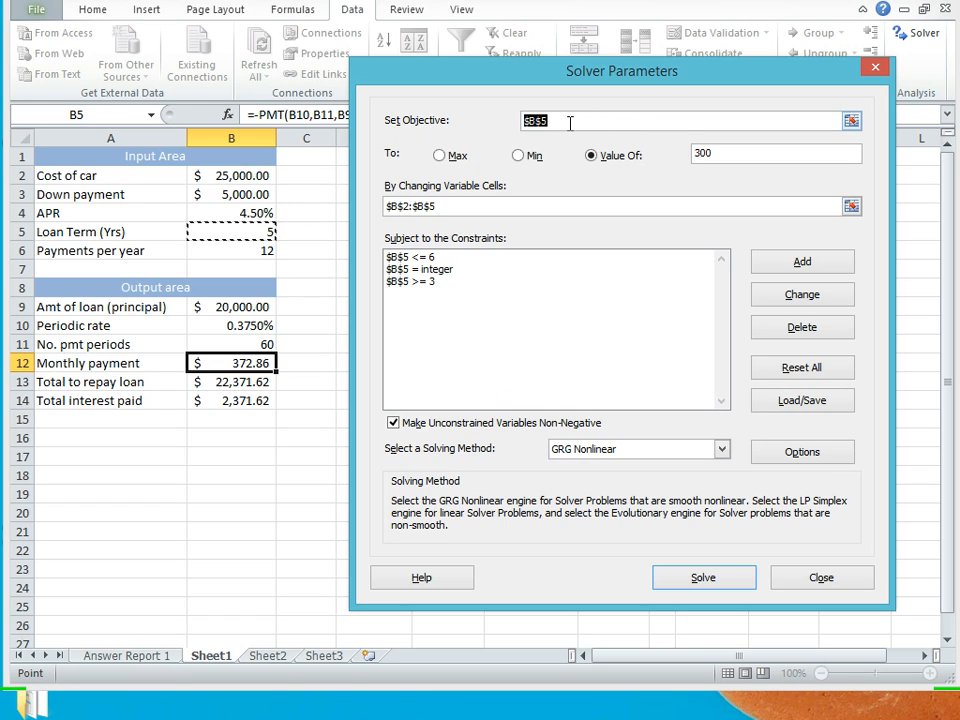
# - Set the Solver objective to the monthly payment in B12 and solve the model
pyautogui.click(241, 363)
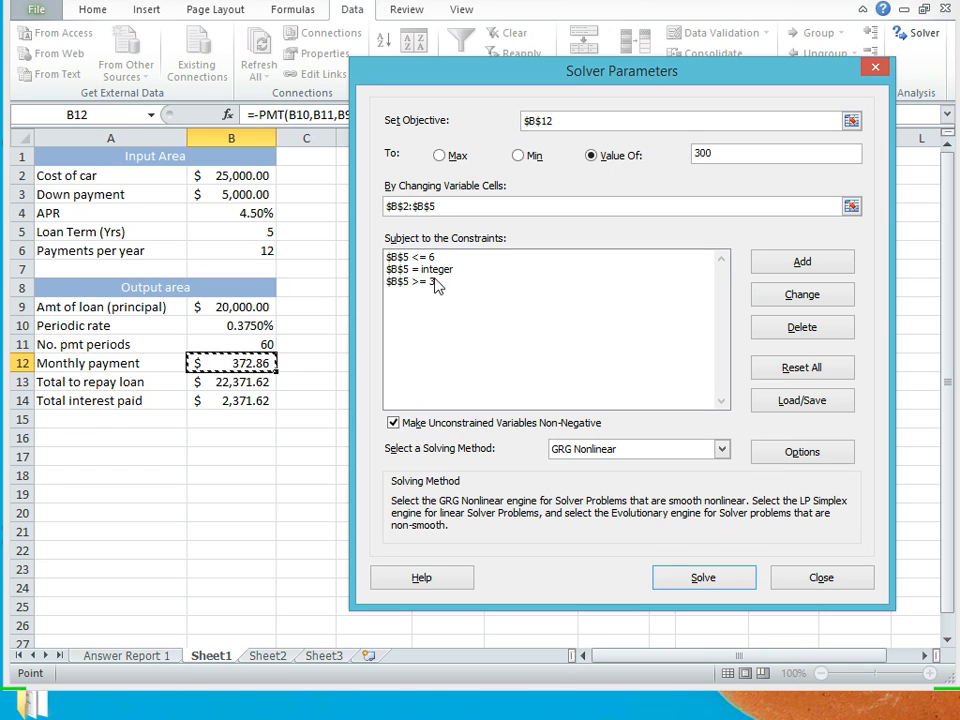
pyautogui.click(703, 581)
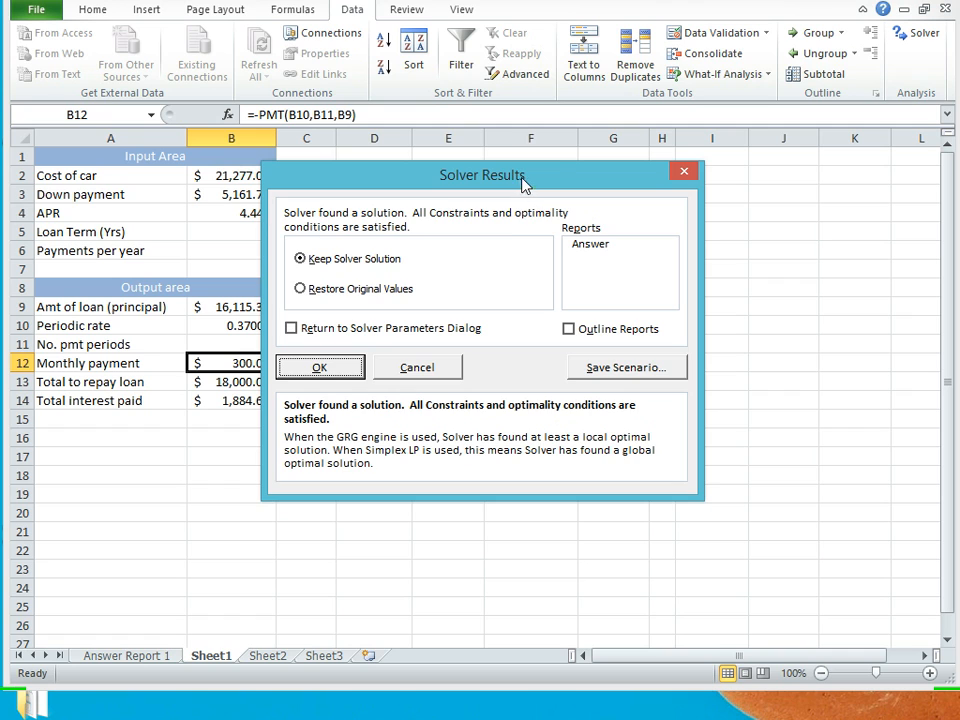
# - Keep the Solver solution while generating an Answer report, and open the new report sheet
pyautogui.moveTo(523, 185); pyautogui.dragTo(645, 182)
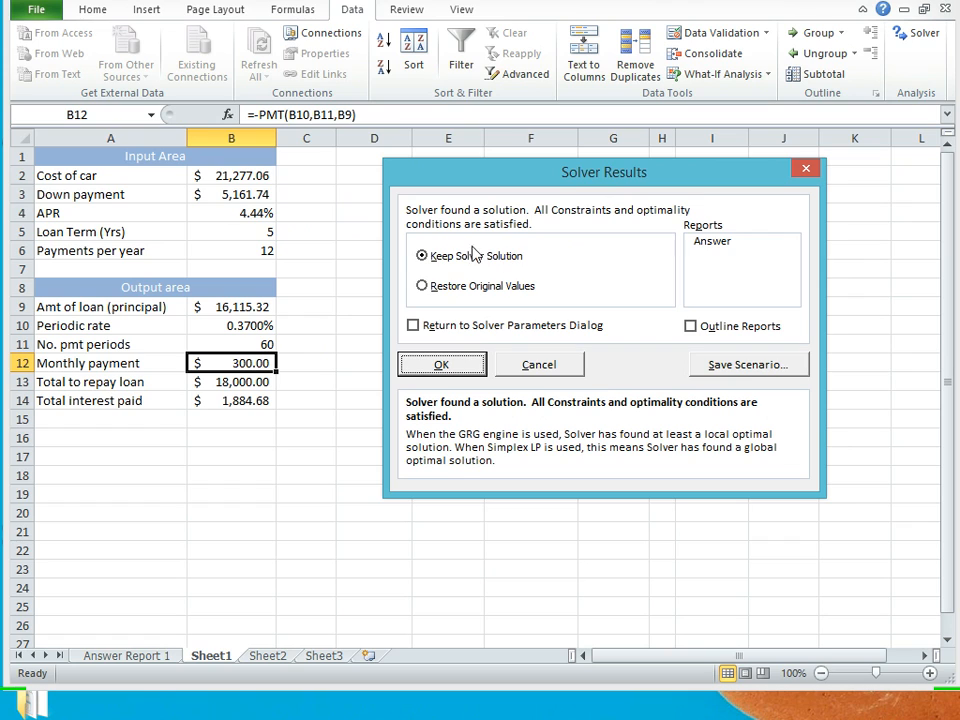
pyautogui.click(712, 243)
pyautogui.click(456, 364)
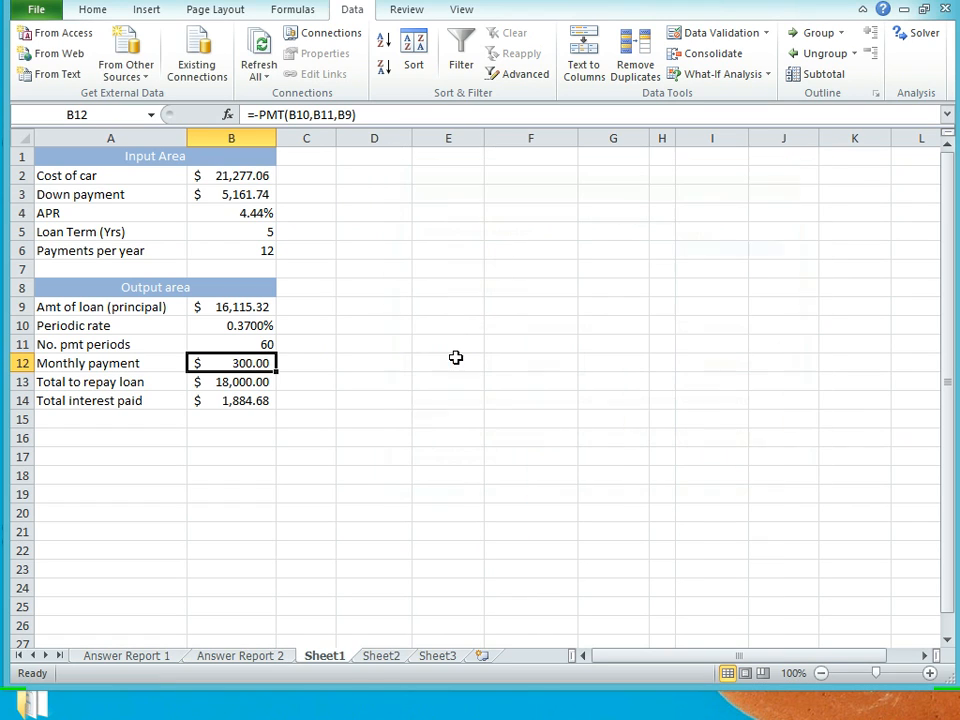
pyautogui.click(226, 658)
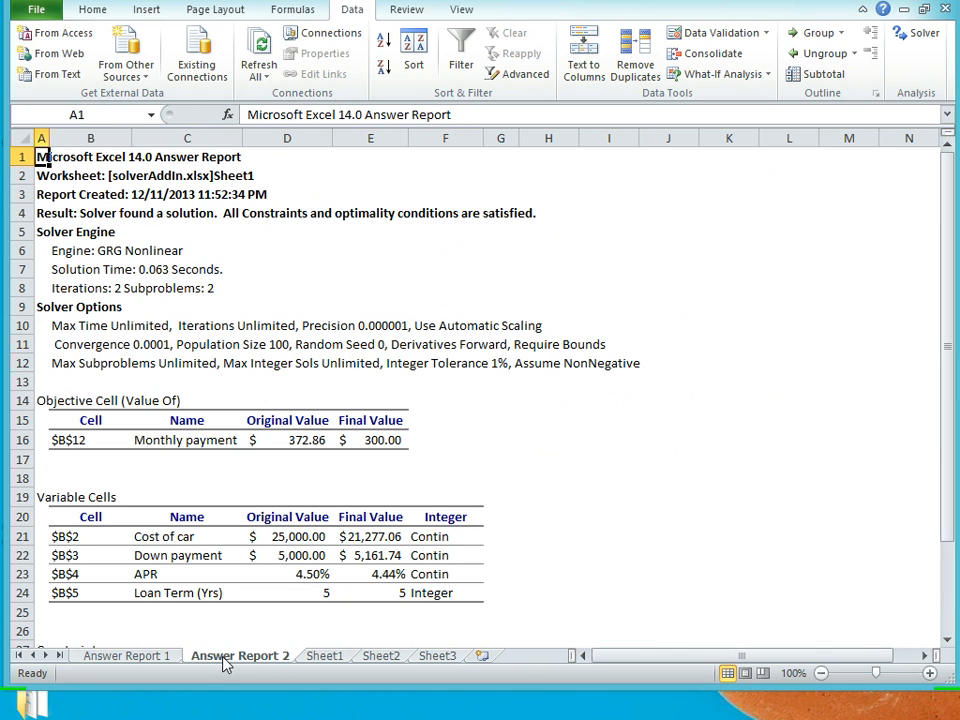